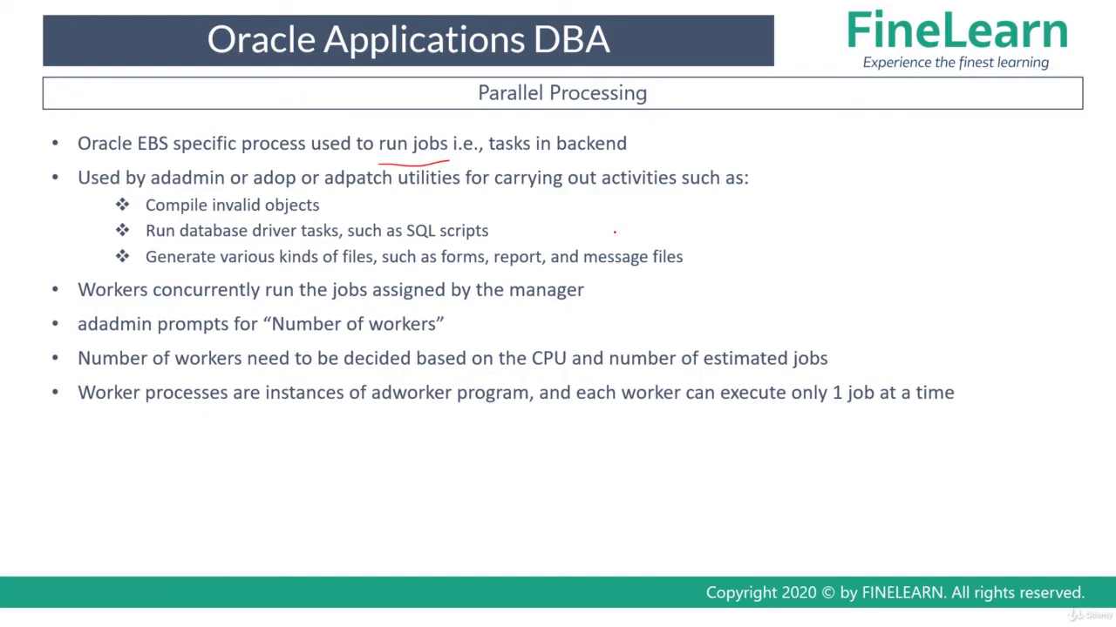
Leave the Parallel Processing slide for the MobaXterm terminal with the EBS RUN environment sourced
key(alt+Tab)
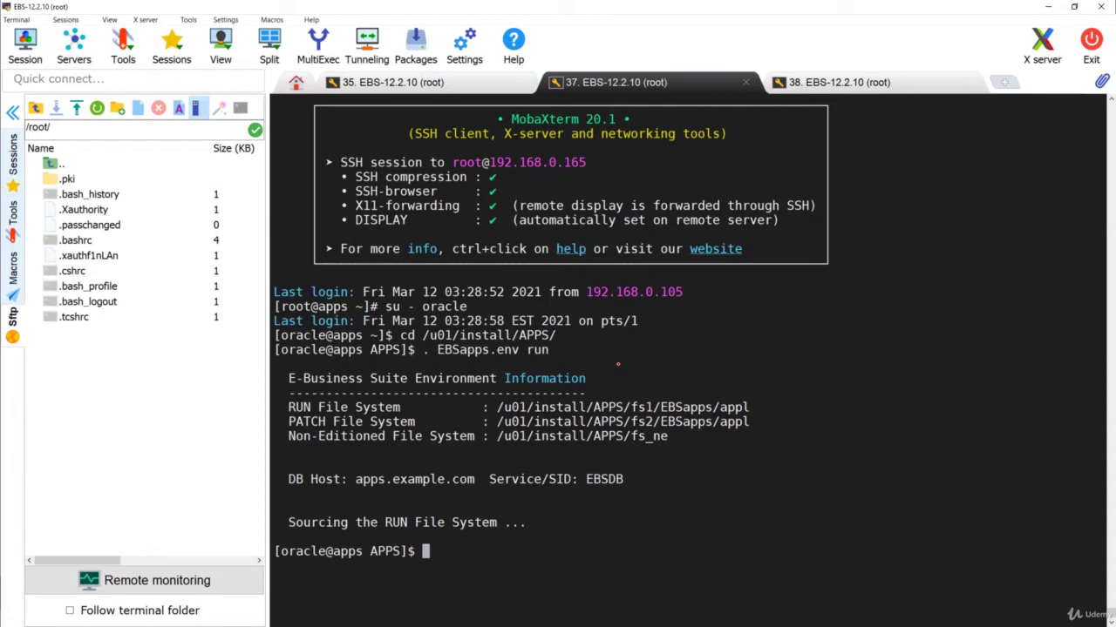
Launch adadmin, accepting the default APPL_TOP, email and batchsize, and confirm the EBSDB database
text(adadmin)
key(Return)
key(Return)
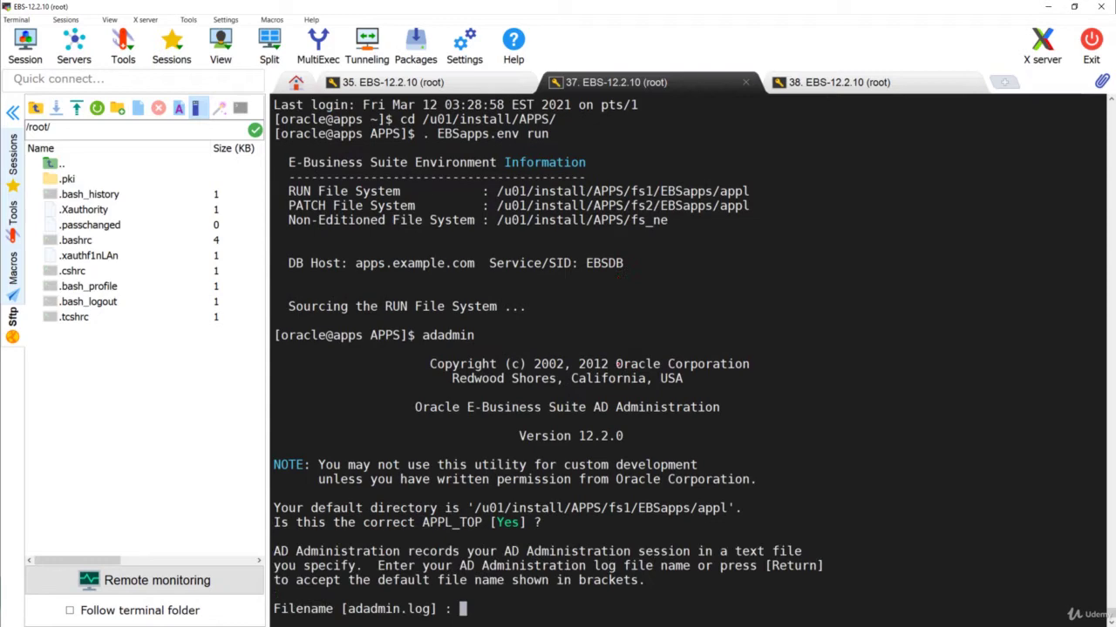
key(Return)
key(Return)
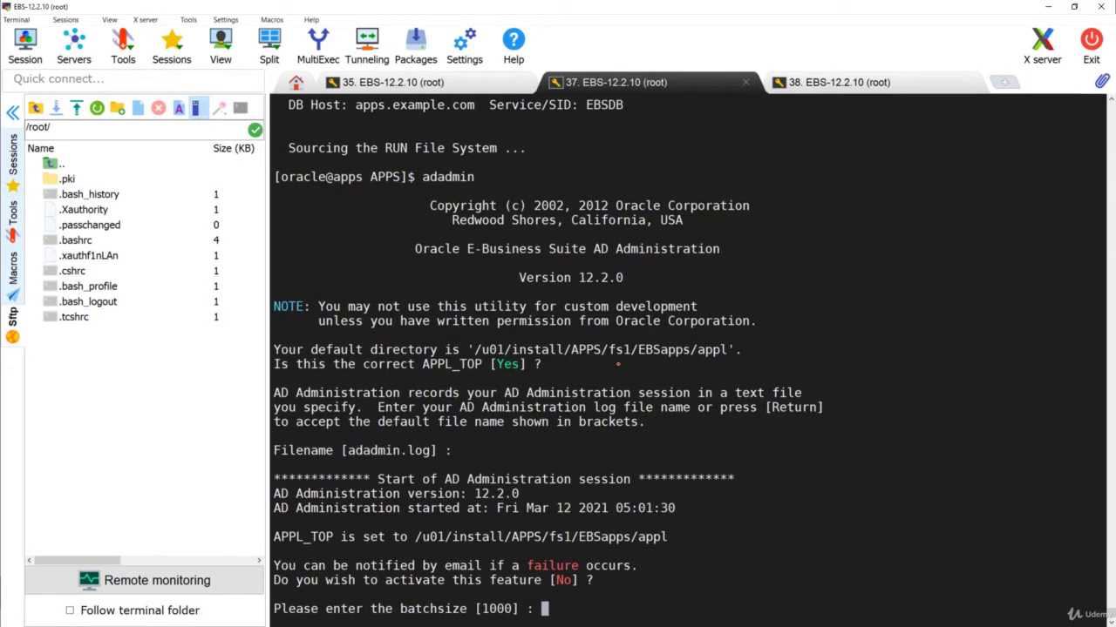
key(Return)
key(Return)
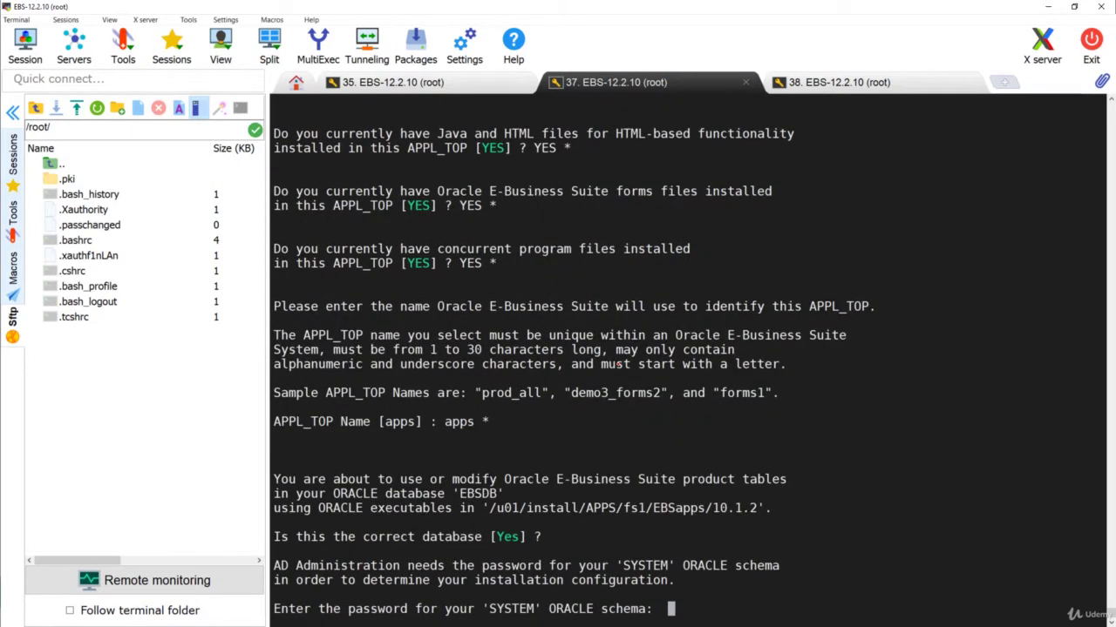
key(Return)
key(Return)
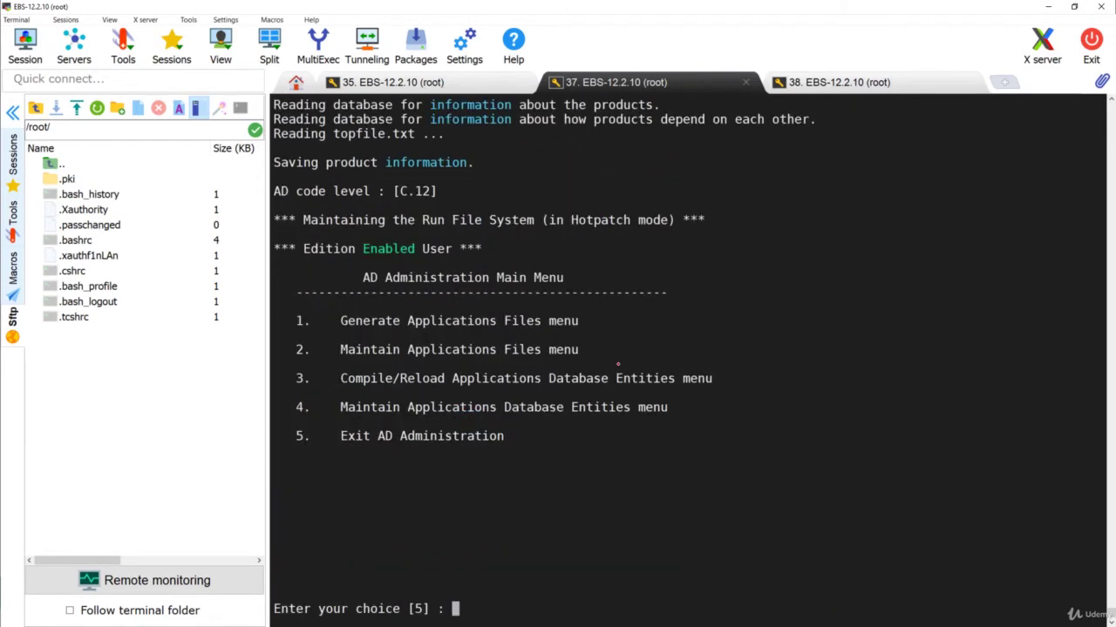
Choose Generate Applications Files (1), then Generate form files (2)
text(1)
key(Return)
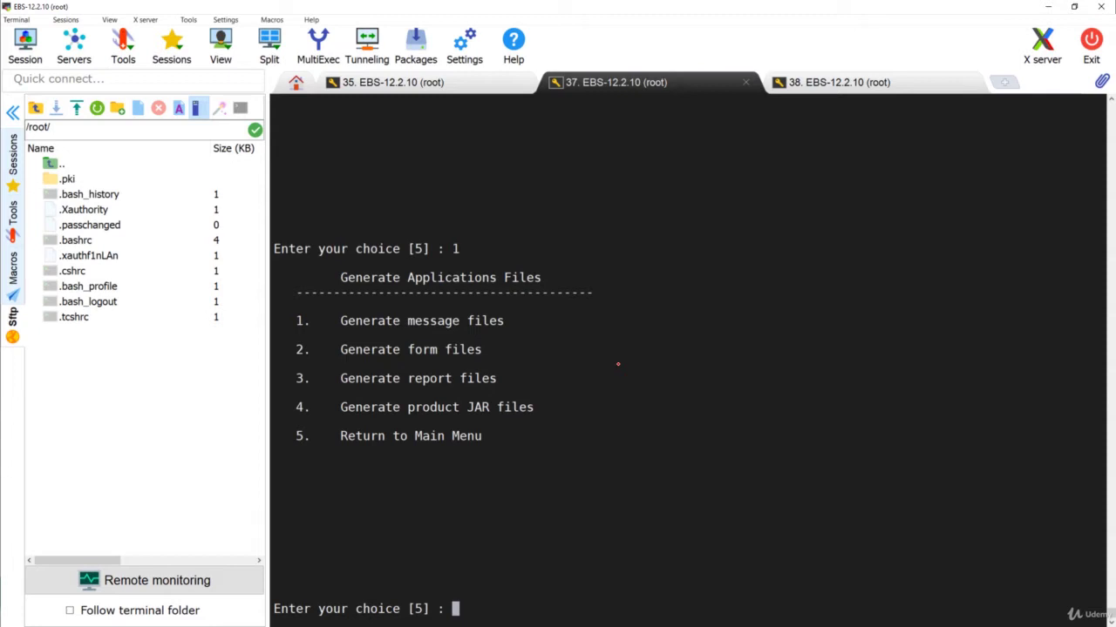
text(2)
key(Return)
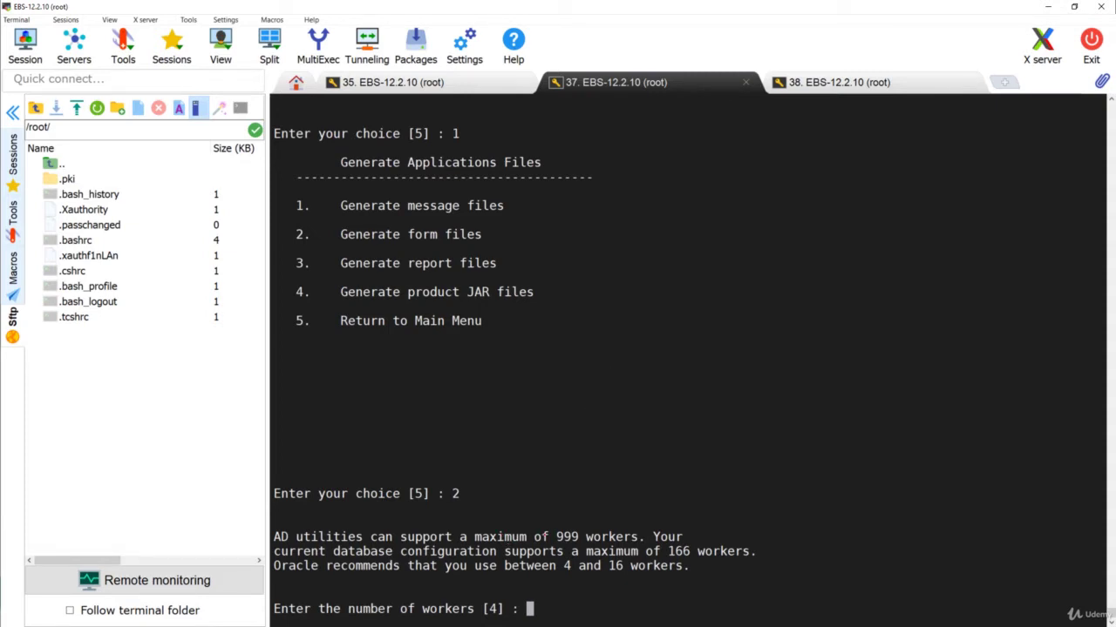
Highlight the 999-worker maximum and the default of 4 workers
double_click(567, 537)
double_click(493, 609)
click(557, 592)
Accept 4 workers, the AL32UTF8 character set, and regeneration of PL/SQL libraries and menus
key(Return)
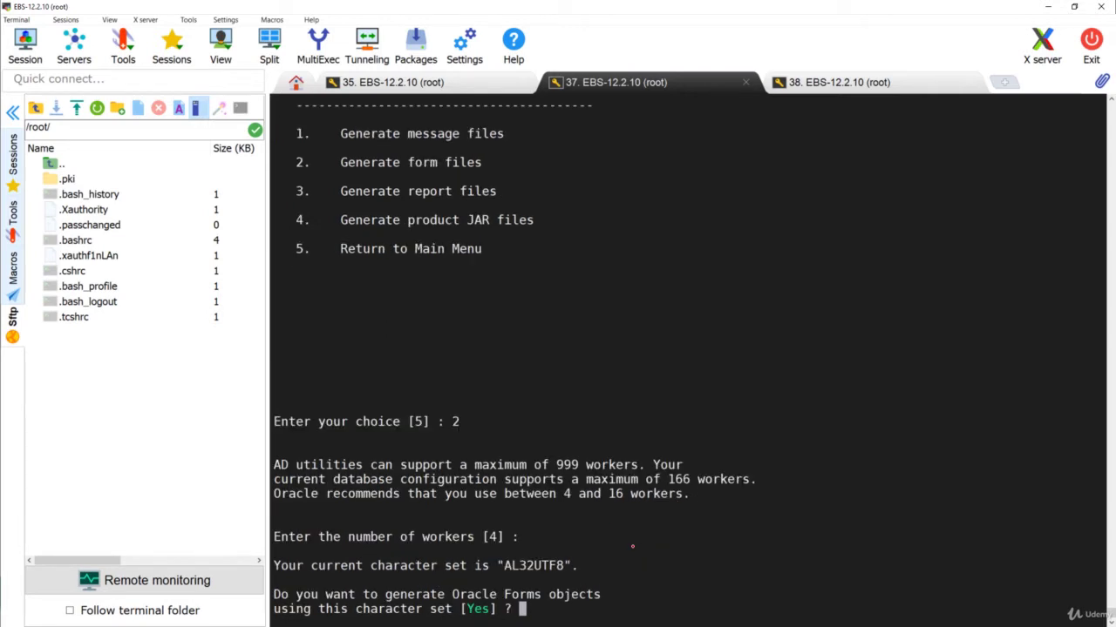
key(Return)
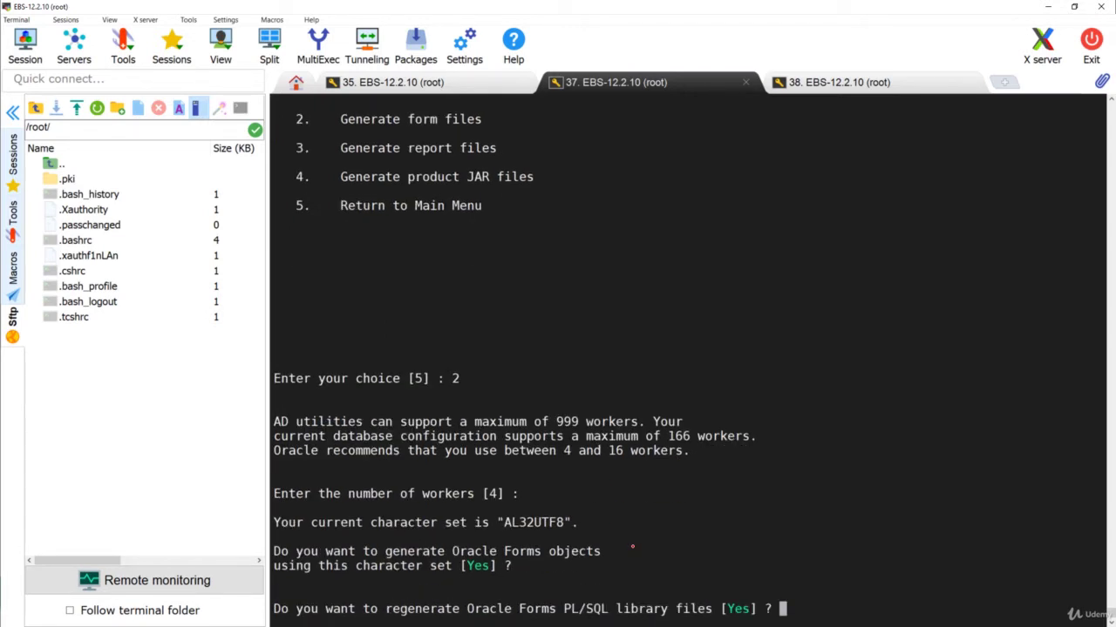
key(Return)
key(Return)
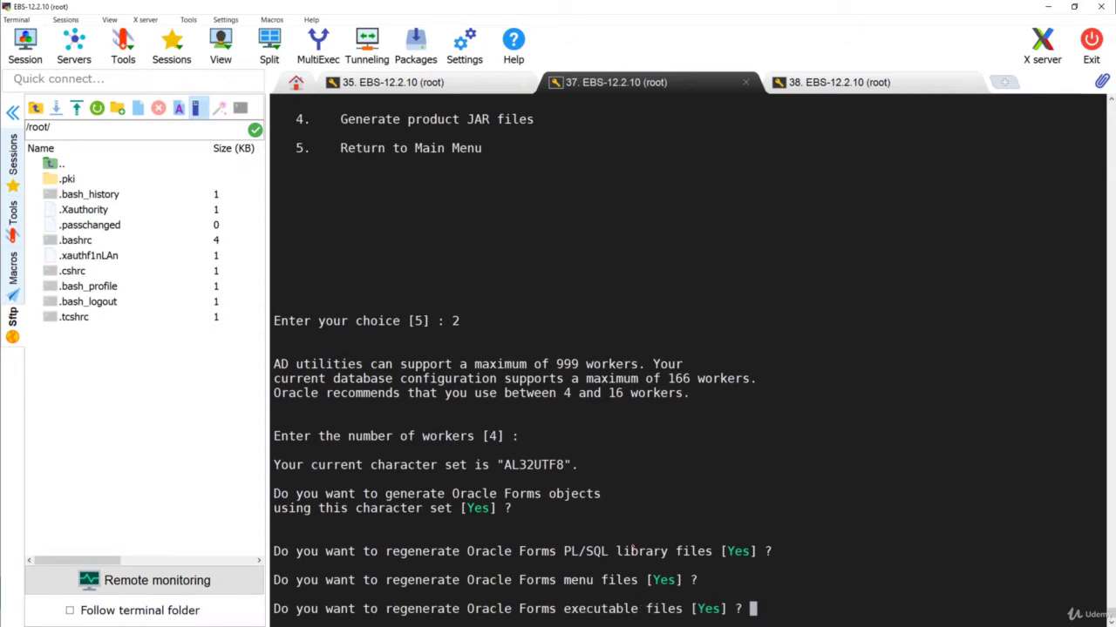
key(Return)
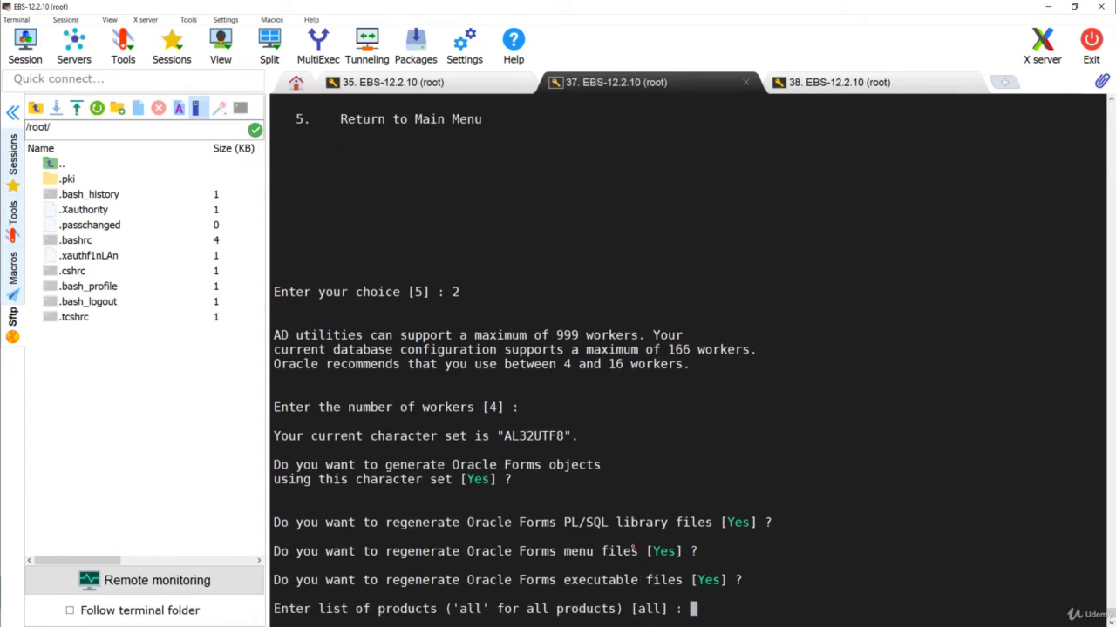
Enter PAY as the product, skip specific objects, and start generation for the US language
text(PAY)
key(Return)
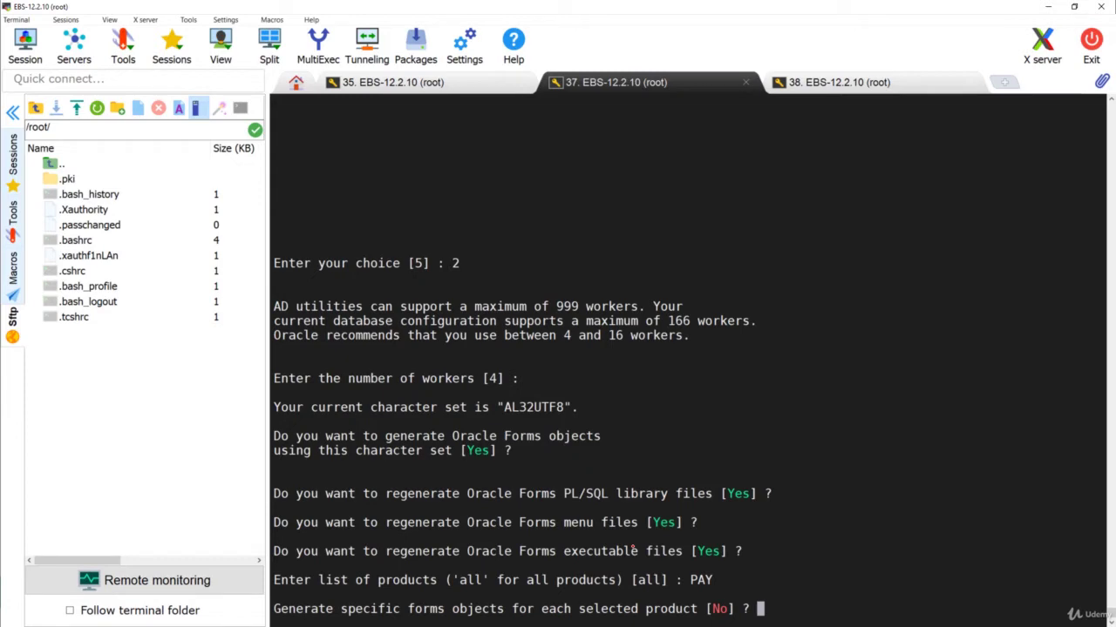
key(Return)
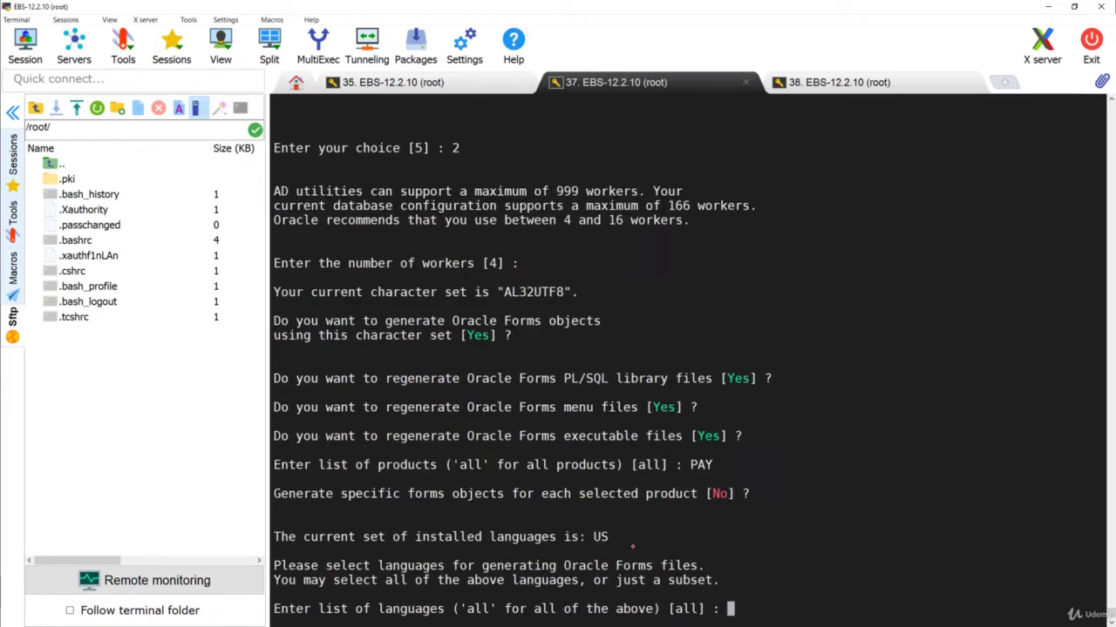
key(Return)
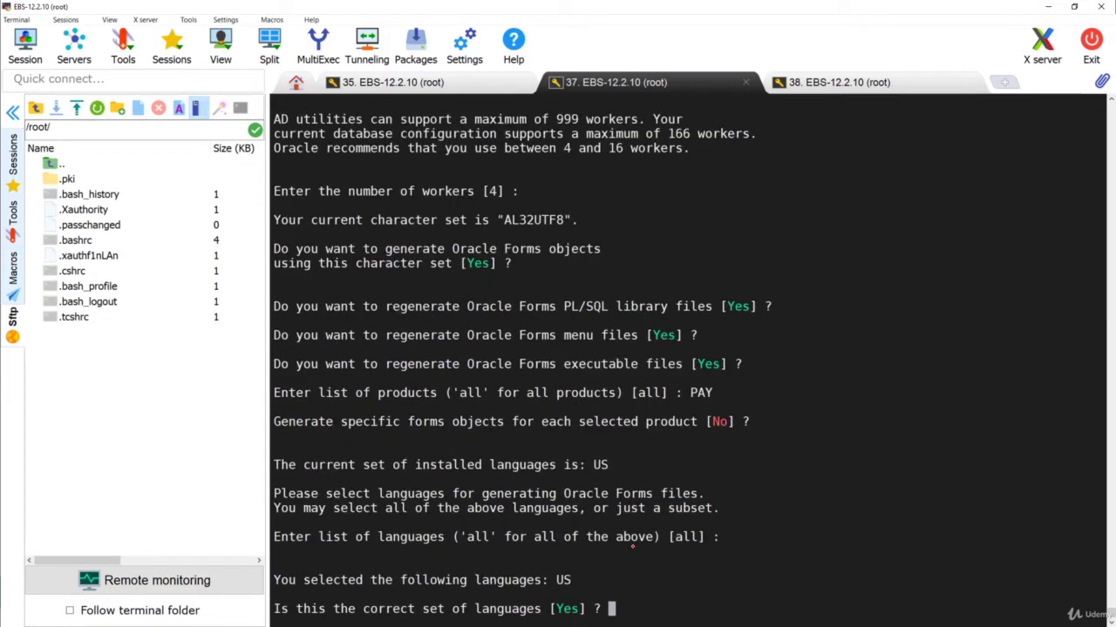
key(Return)
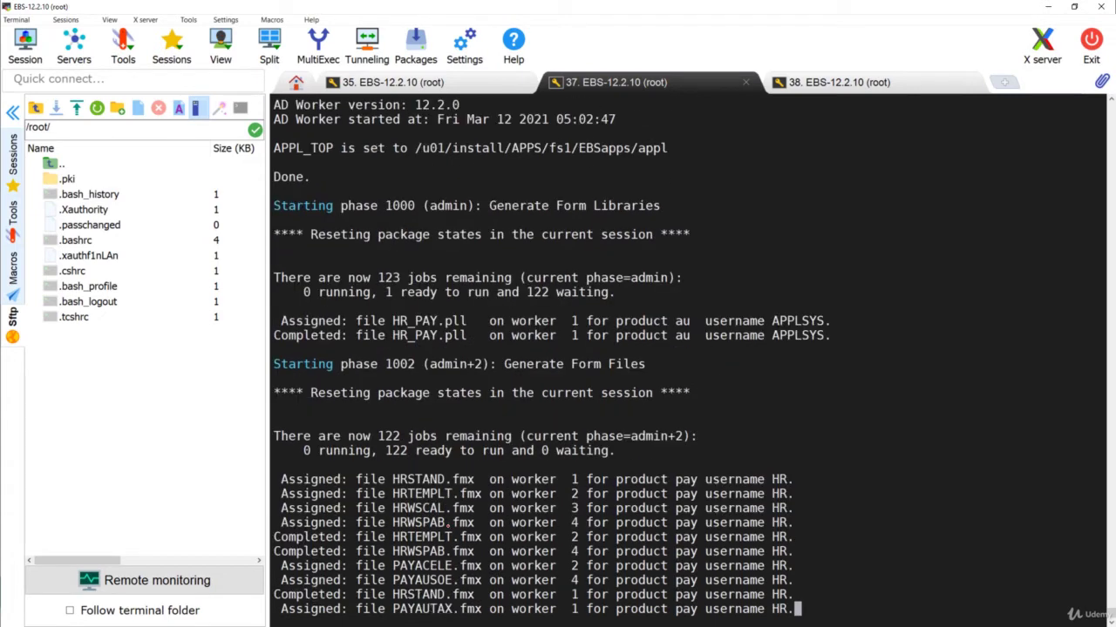
Highlight the 122-jobs-remaining summary and worker job lines, then switch to SQL Developer
triple_click(382, 392)
drag(381, 392, 479, 422)
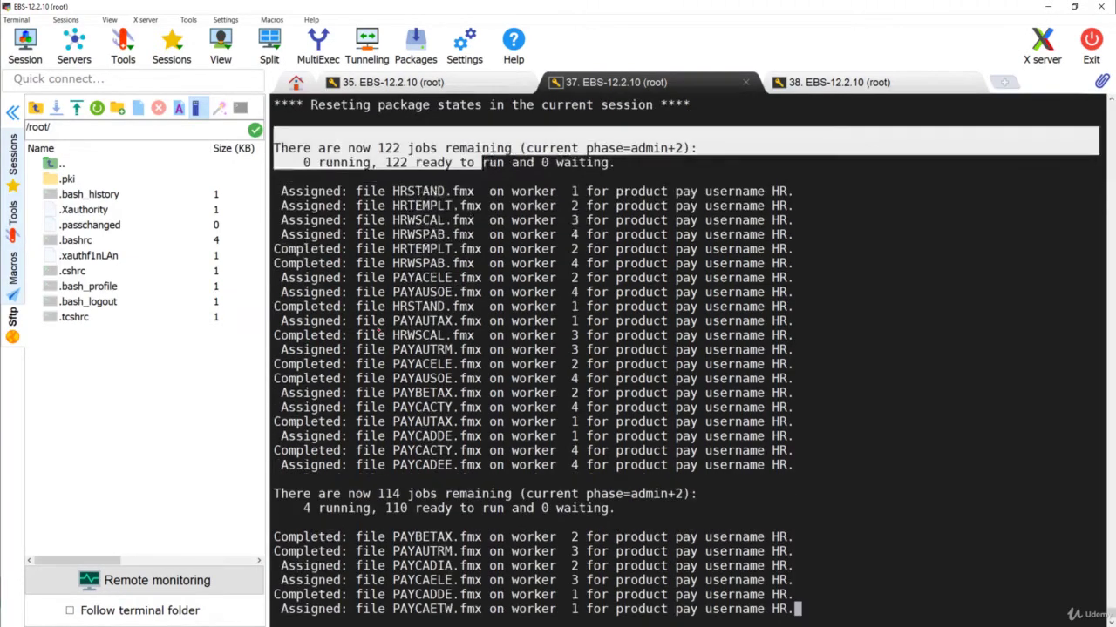
drag(370, 206, 602, 407)
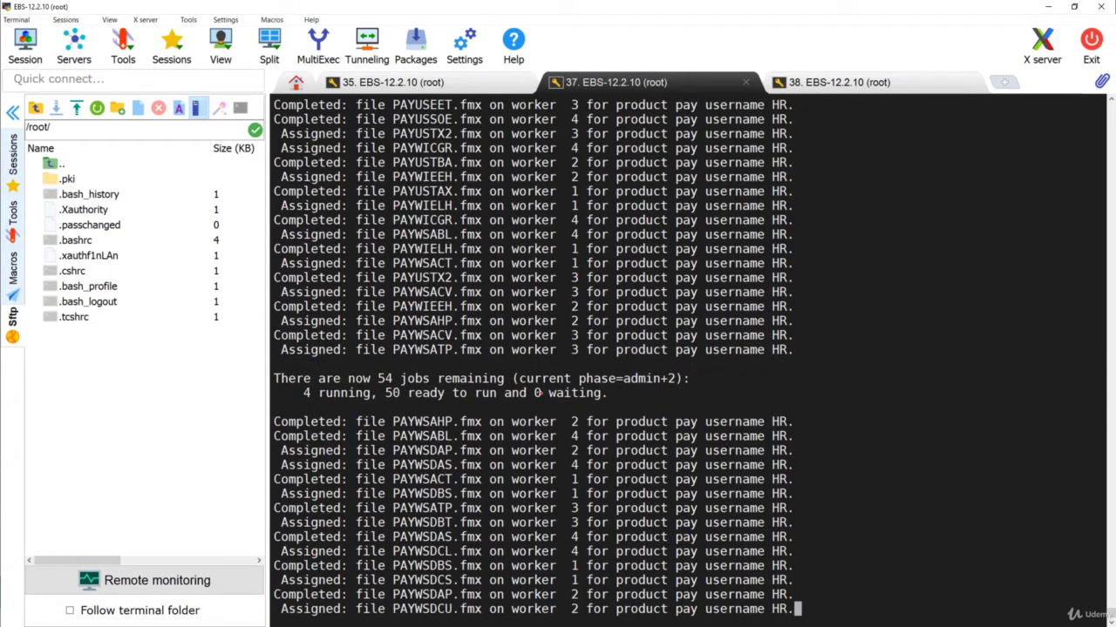
drag(381, 234, 702, 407)
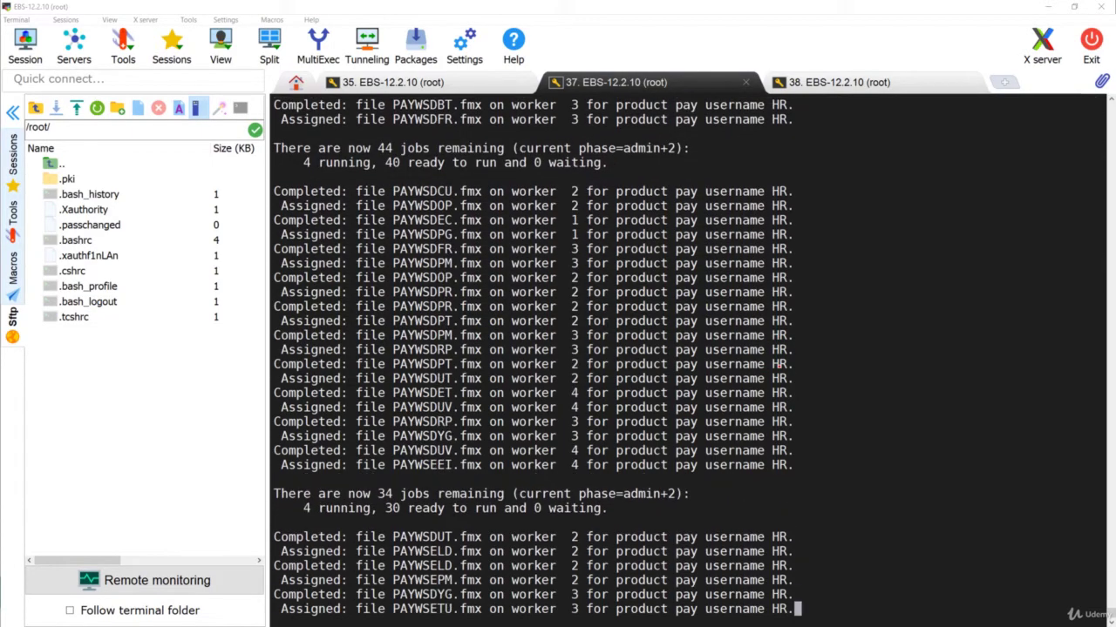
key(alt+Tab)
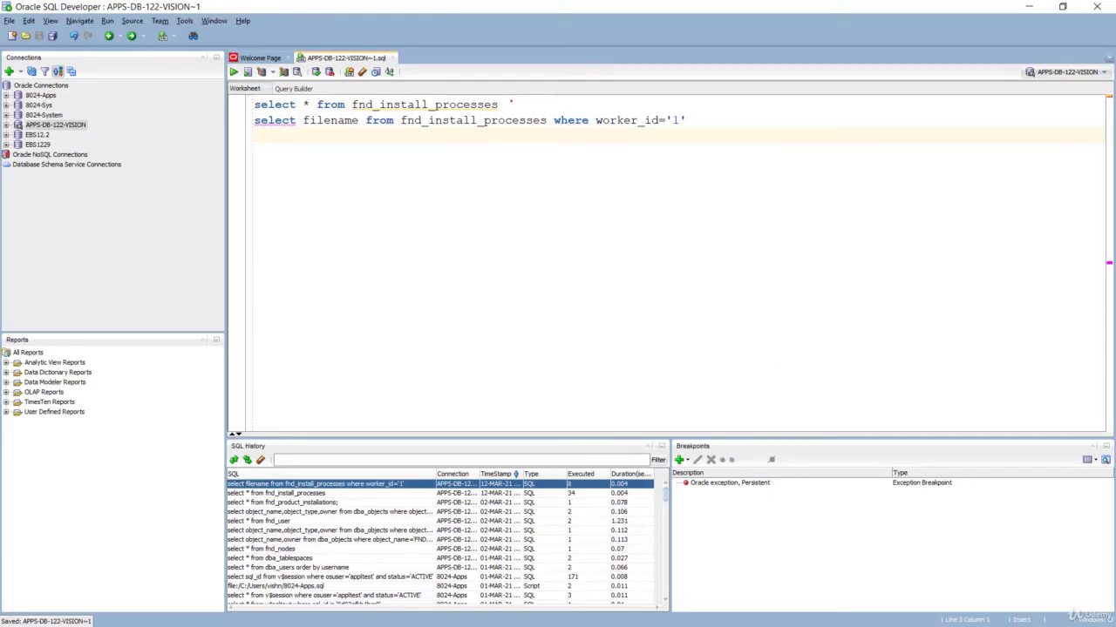
Query fnd_install_processes and point out the four worker rows
drag(499, 104, 254, 104)
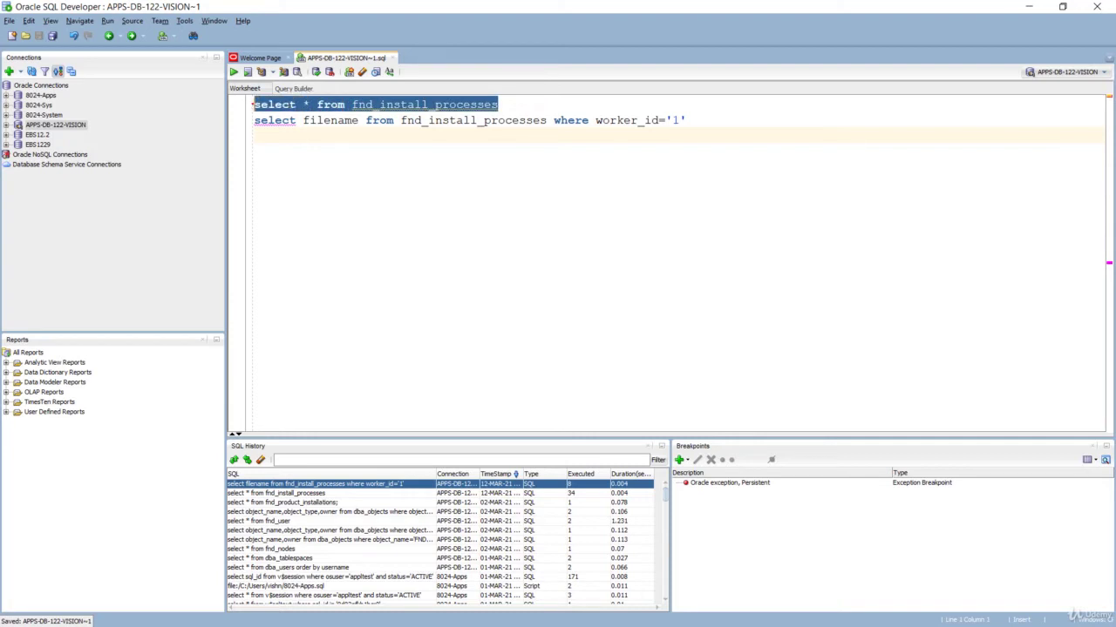
key(ctrl+Return)
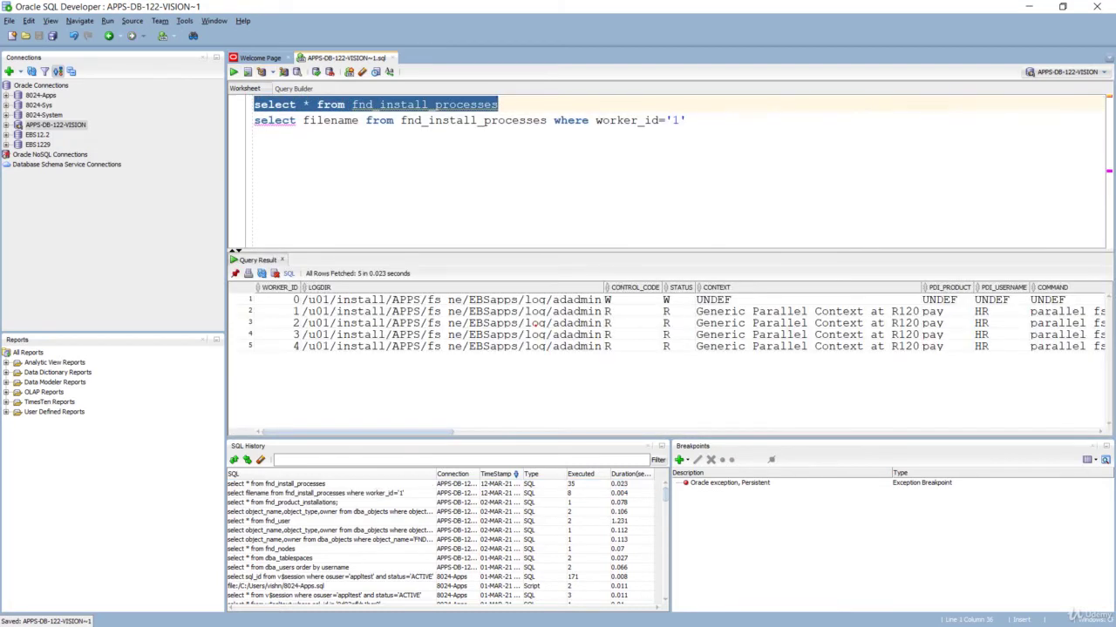
drag(283, 311, 294, 346)
Repeatedly run the worker_id='1' query for its current file, then return to MobaXterm
drag(697, 122, 405, 142)
drag(254, 135, 254, 120)
key(ctrl+Return)
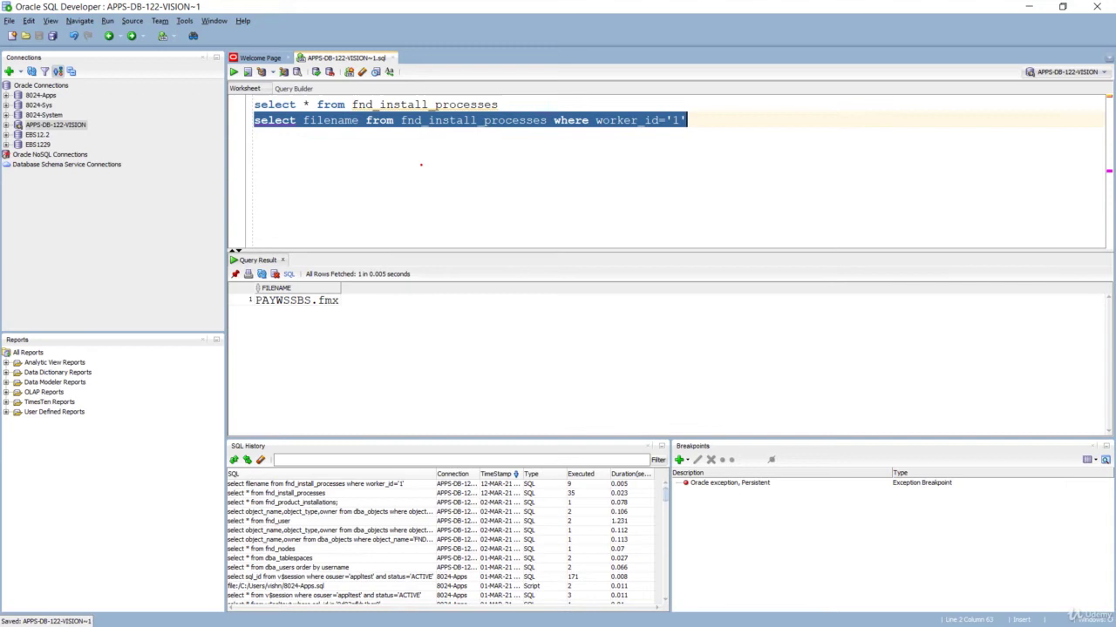
shift+click(421, 165)
key(ctrl+Return)
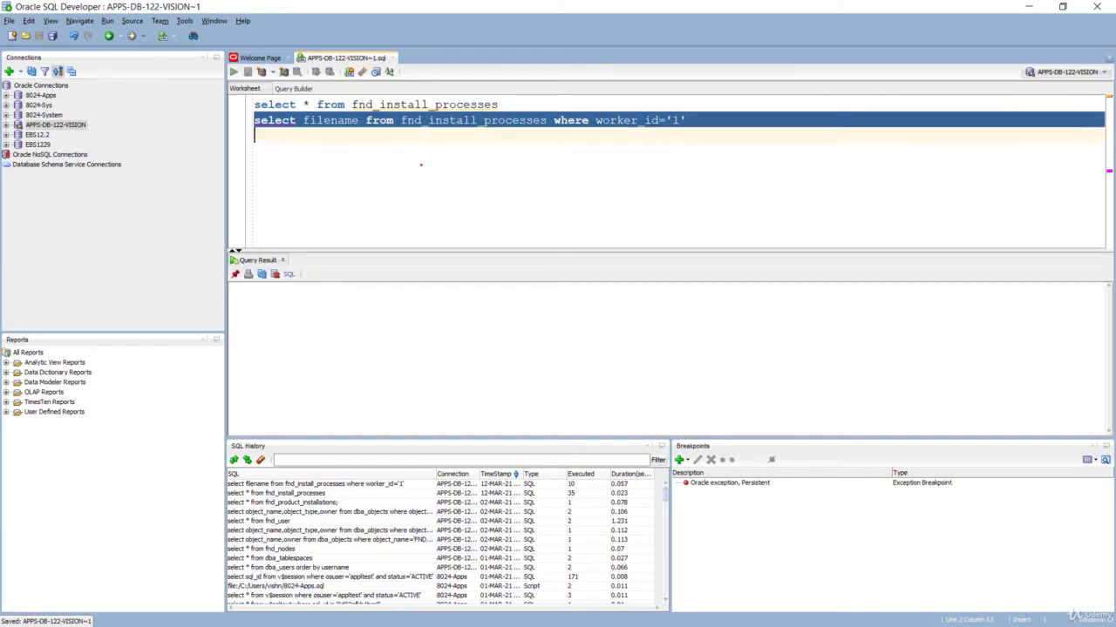
key(ctrl+Return)
key(ctrl+Return)
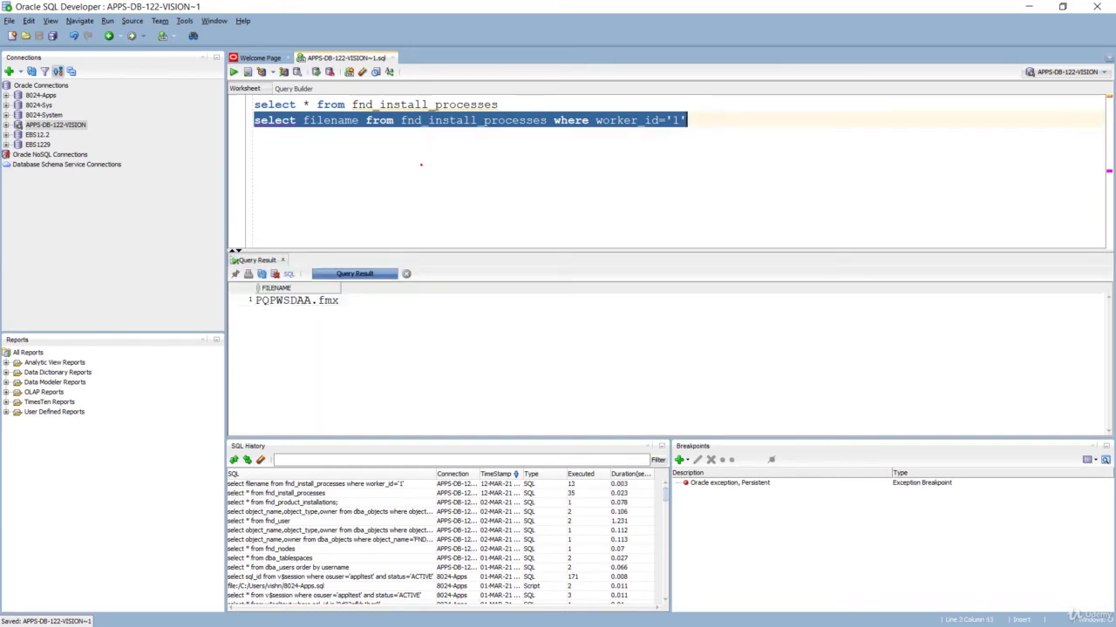
key(ctrl+Return)
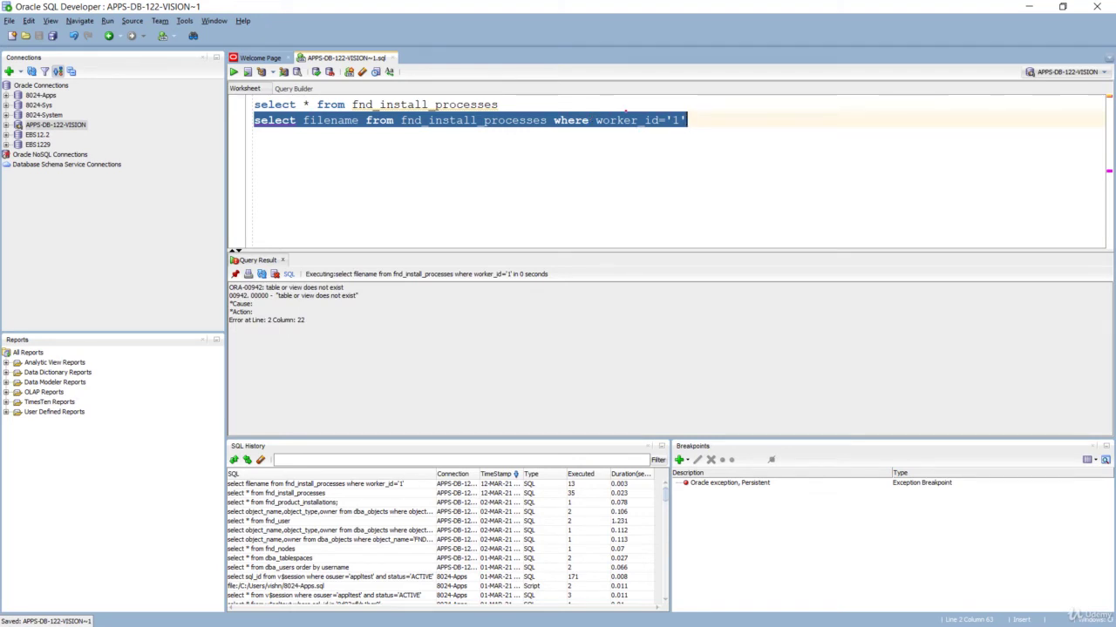
click(695, 120)
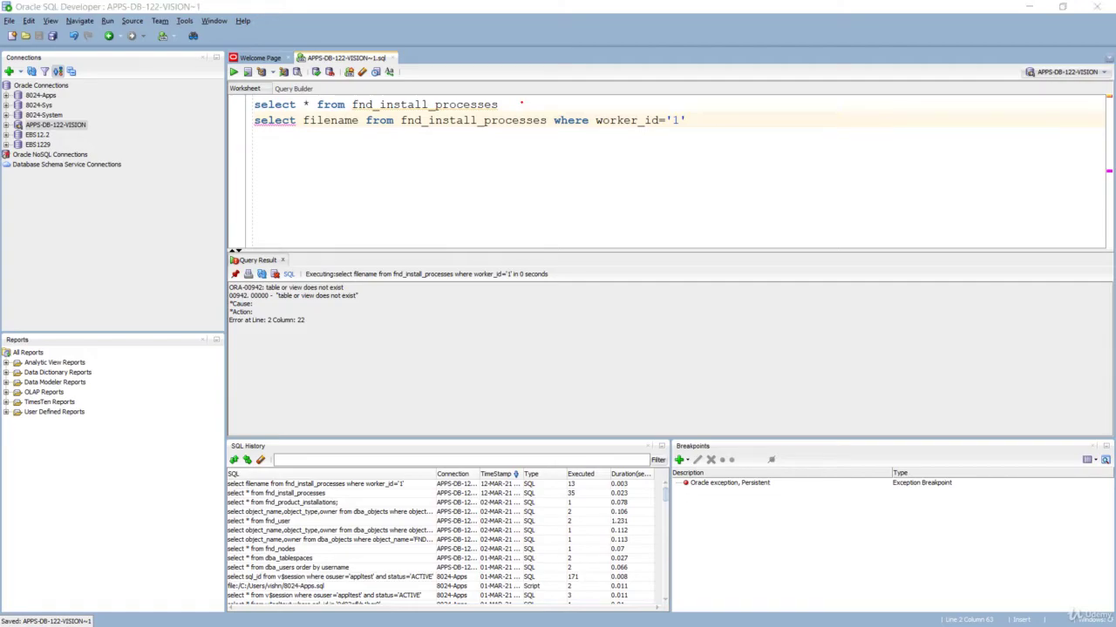
key(alt+Tab)
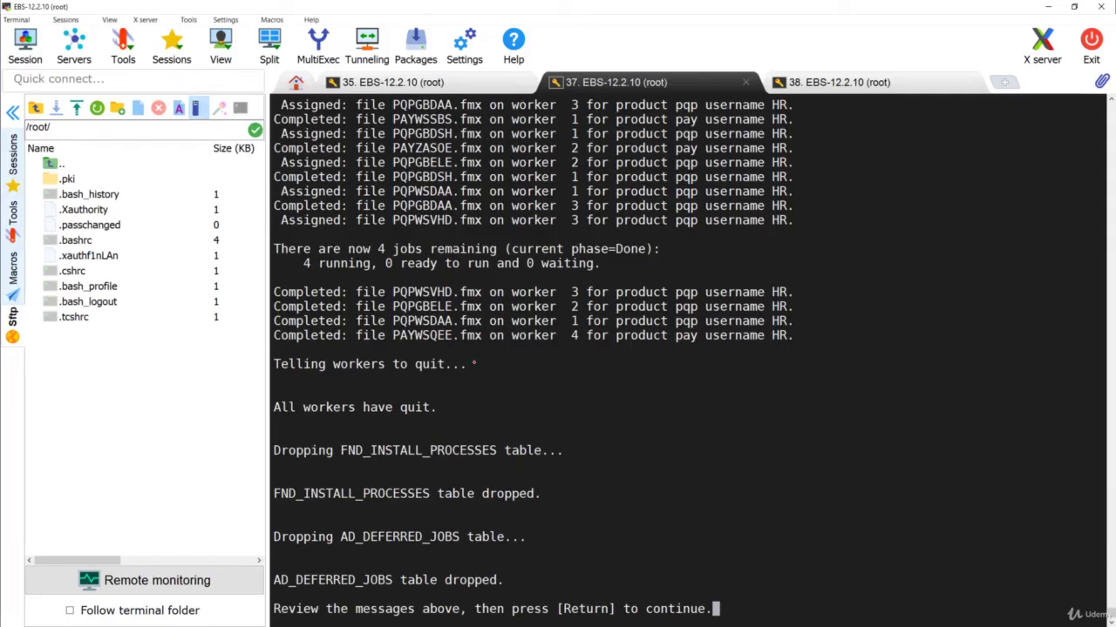